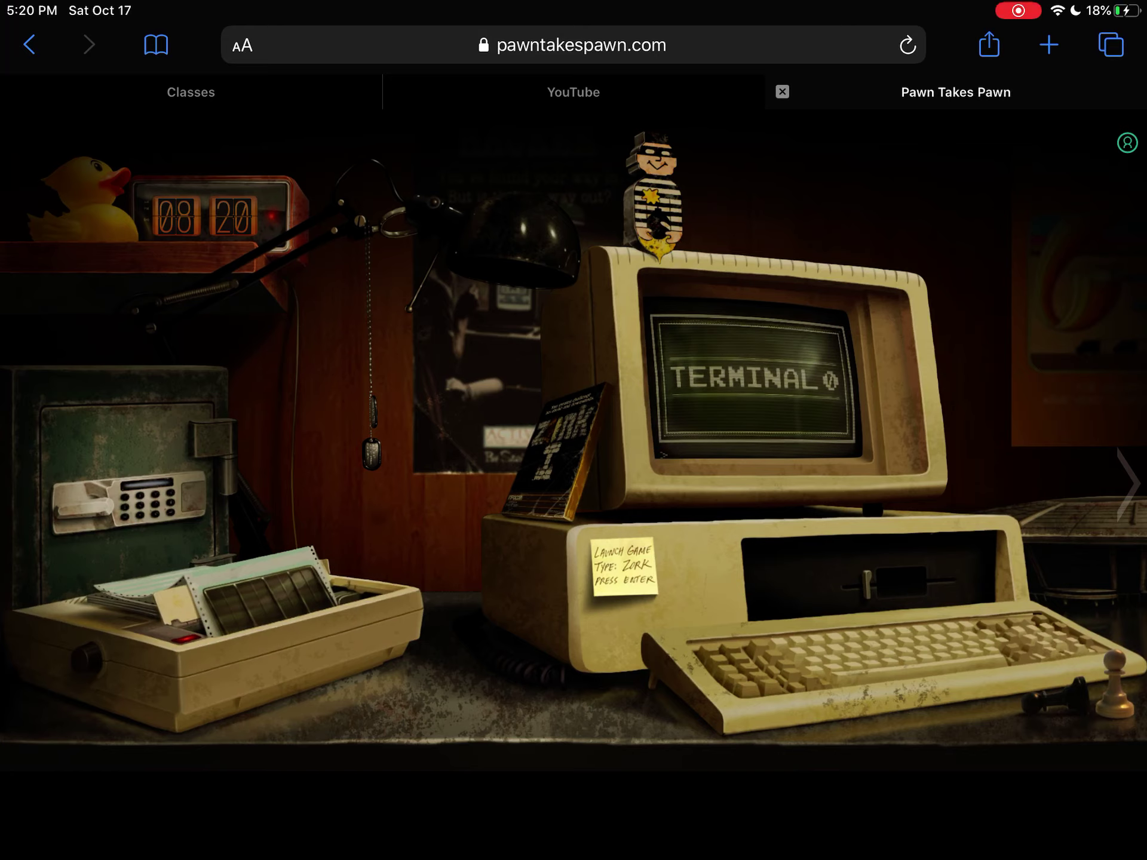
Edit the Safari address from pawntakespawn.com/codecave to pawntakespawn.com/tv and load it
click(574, 45)
click(386, 44)
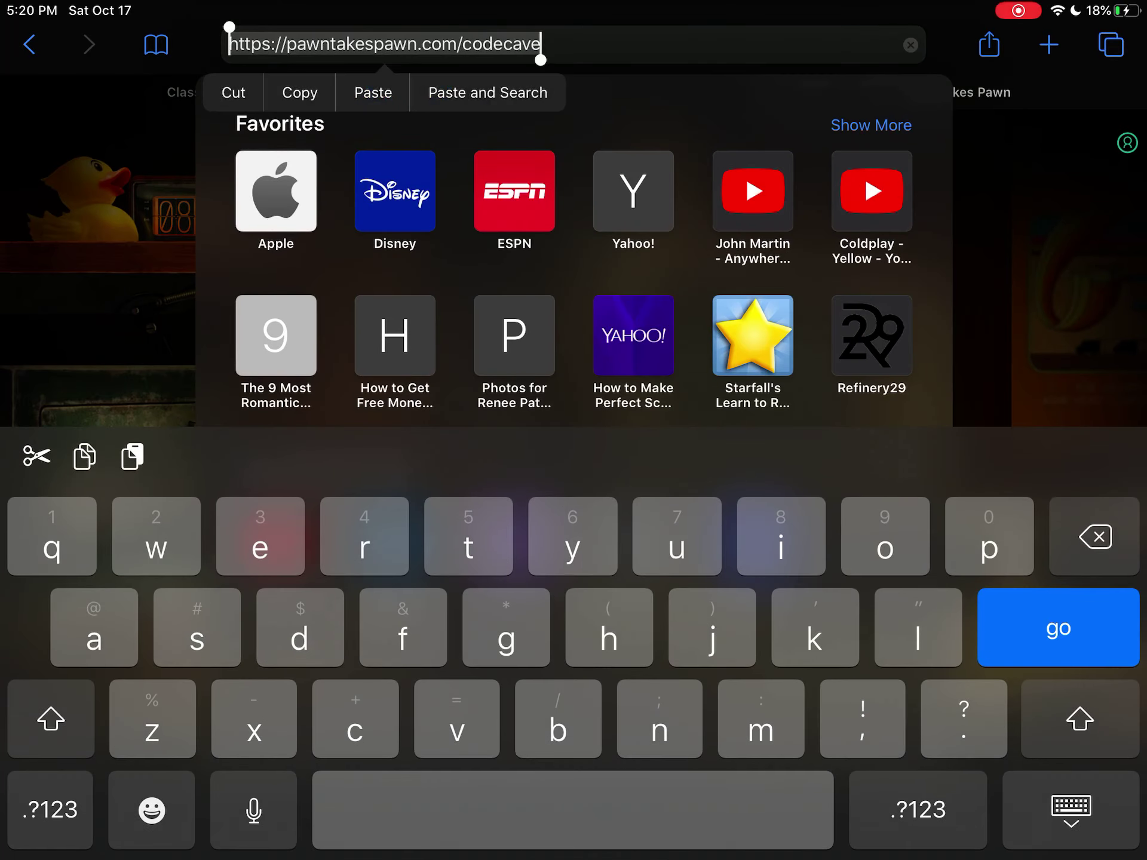
click(541, 45)
key(BackSpace)
key(BackSpace)
key(BackSpace)
key(BackSpace)
key(BackSpace)
key(BackSpace)
key(BackSpace)
key(BackSpace)
text(tv)
key(Return)
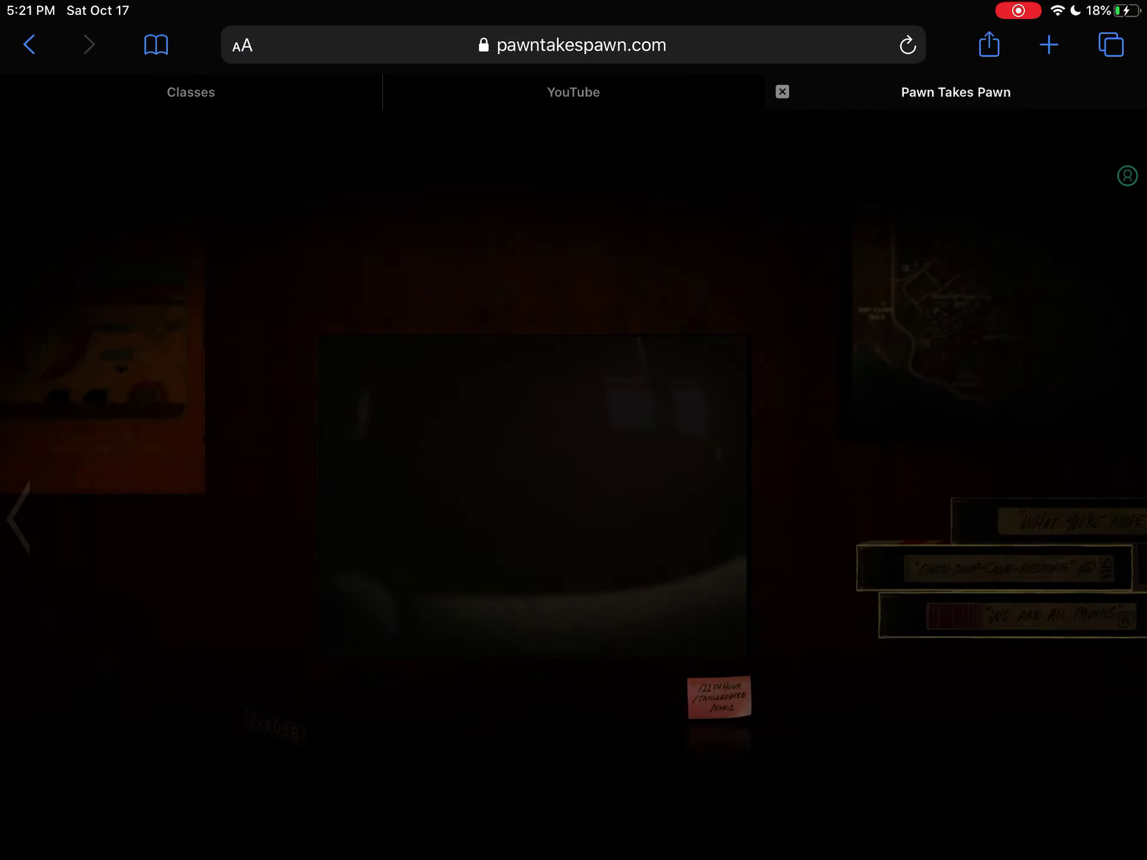